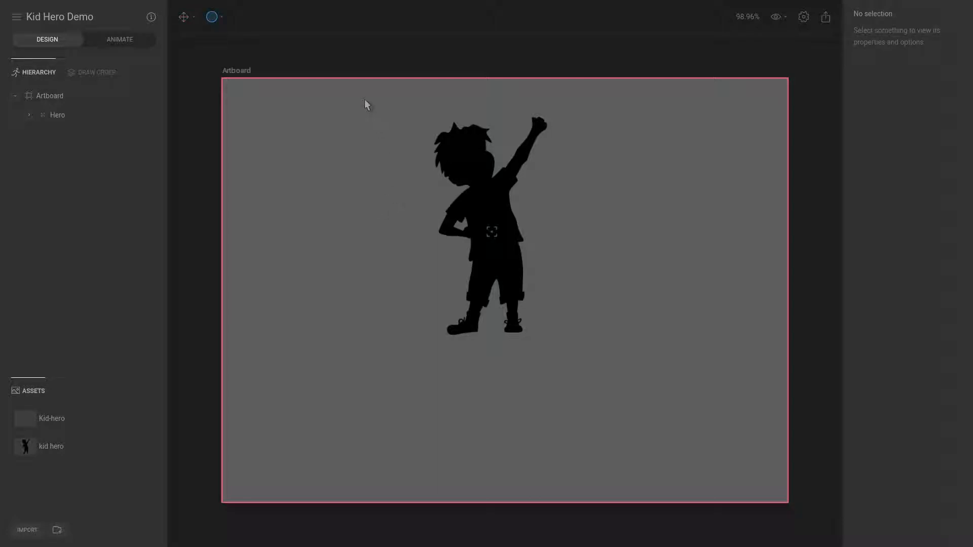
Draw a circle about 635 wide on the artboard and centre it horizontally and vertically
{"action": "left_click_drag", "start_coordinate": [340, 89], "coordinate": [632, 438]}
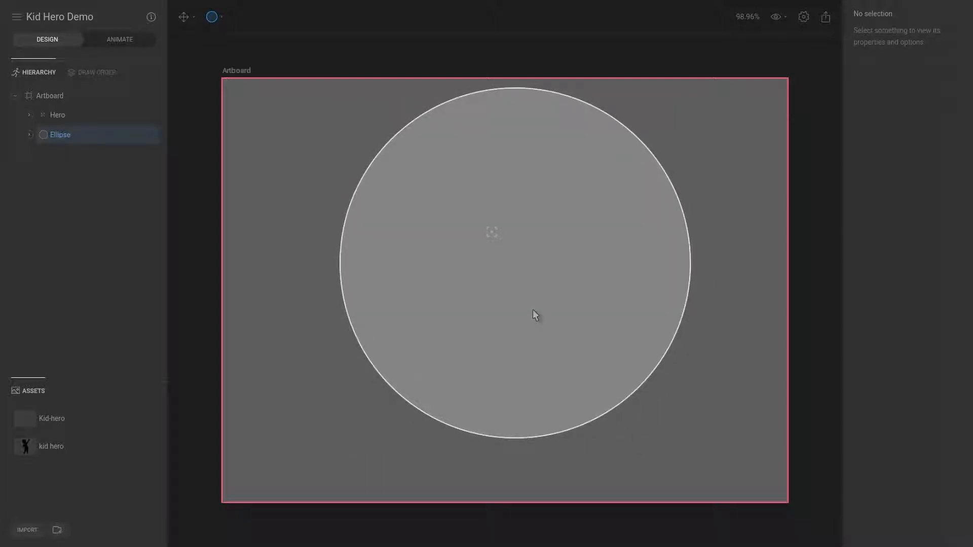
{"action": "left_click", "coordinate": [493, 205]}
{"action": "left_click", "coordinate": [900, 49]}
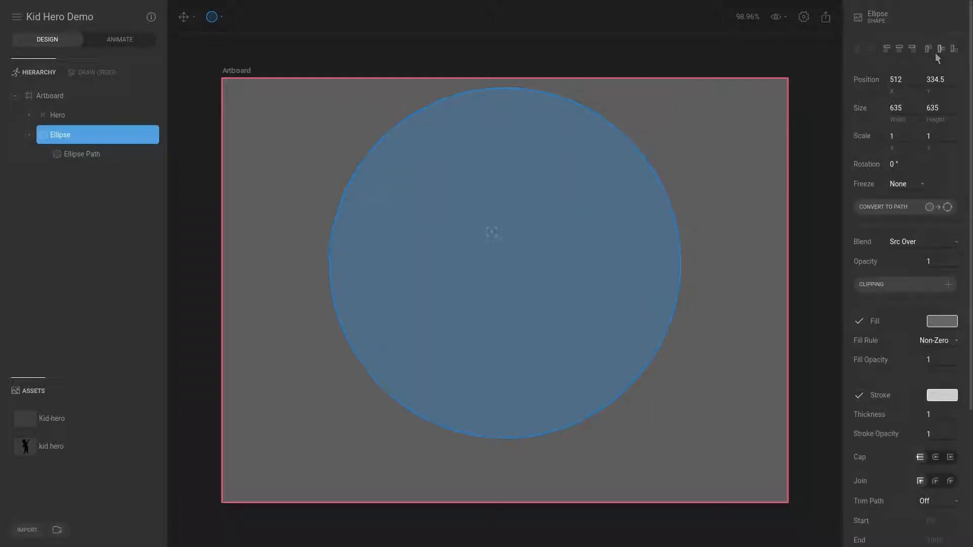
{"action": "left_click", "coordinate": [940, 50]}
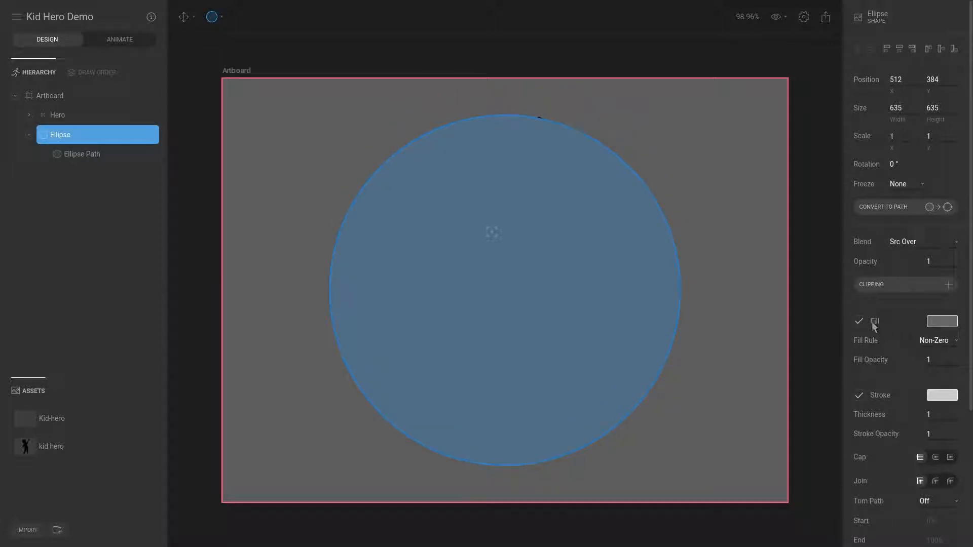
Set the circle's fill colour to #CA6D25
{"action": "left_click", "coordinate": [944, 320]}
{"action": "left_click", "coordinate": [760, 520]}
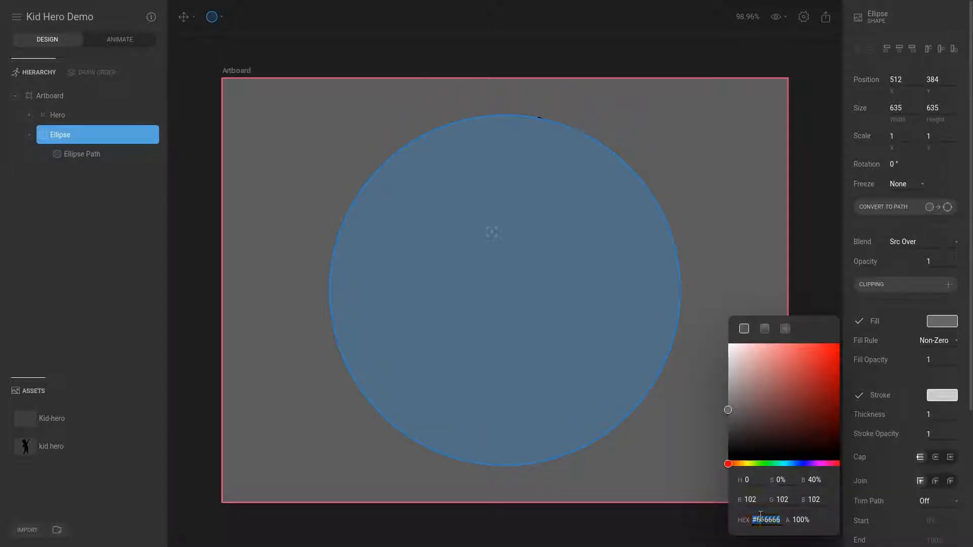
{"action": "type", "text": "#CA6D25"}
{"action": "key", "text": "Return"}
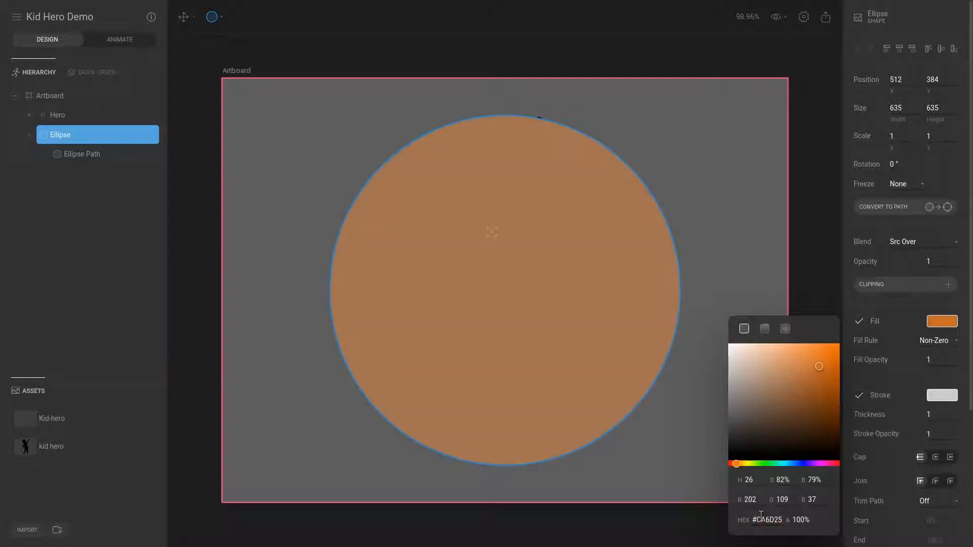
{"action": "left_click", "coordinate": [700, 236]}
{"action": "left_click", "coordinate": [573, 269]}
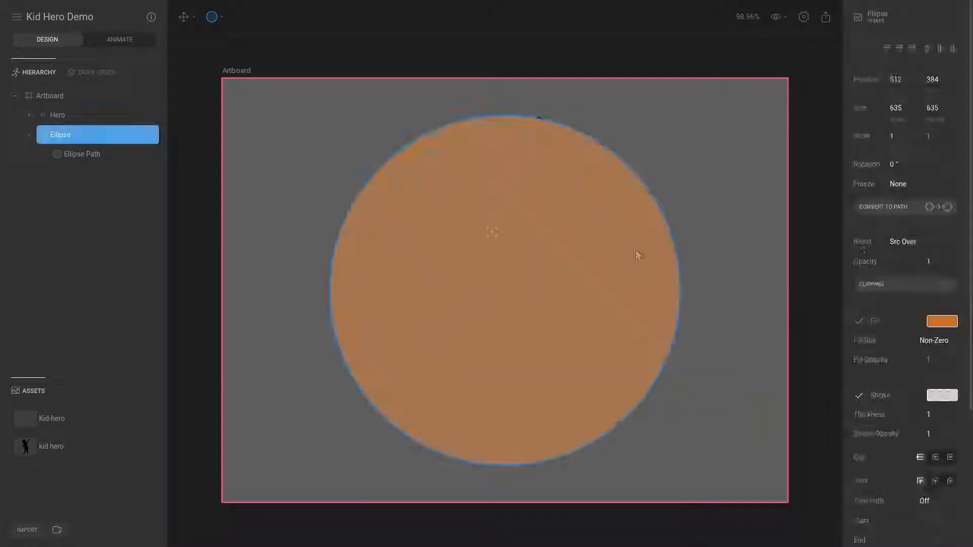
{"action": "left_click", "coordinate": [938, 324]}
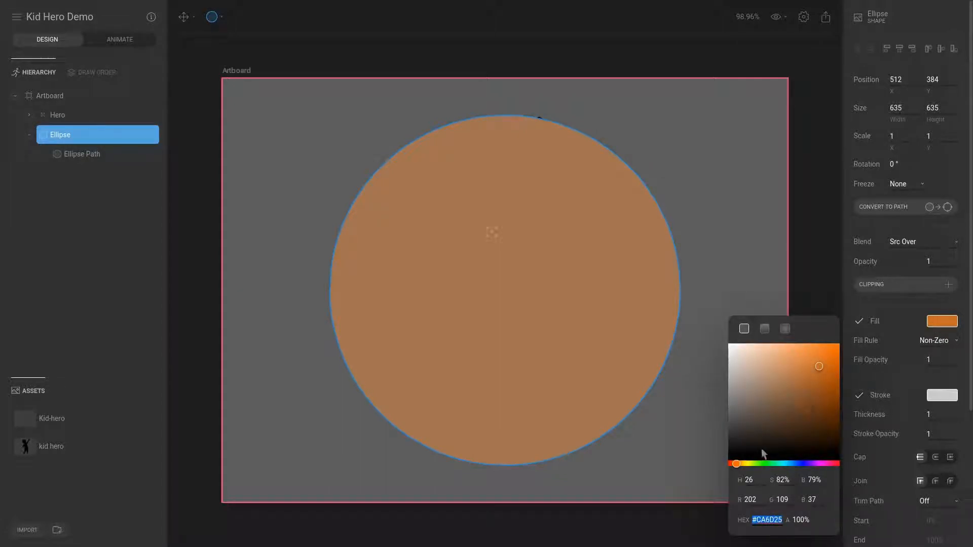
{"action": "left_click", "coordinate": [727, 181]}
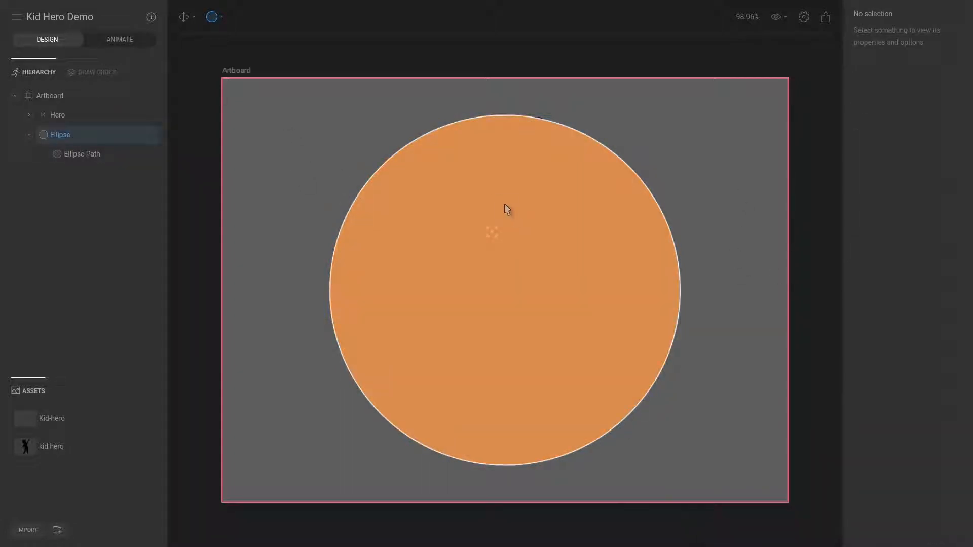
Move the orange ellipse beneath both hero shapes in the draw order and return to the hierarchy
{"action": "left_click", "coordinate": [93, 72]}
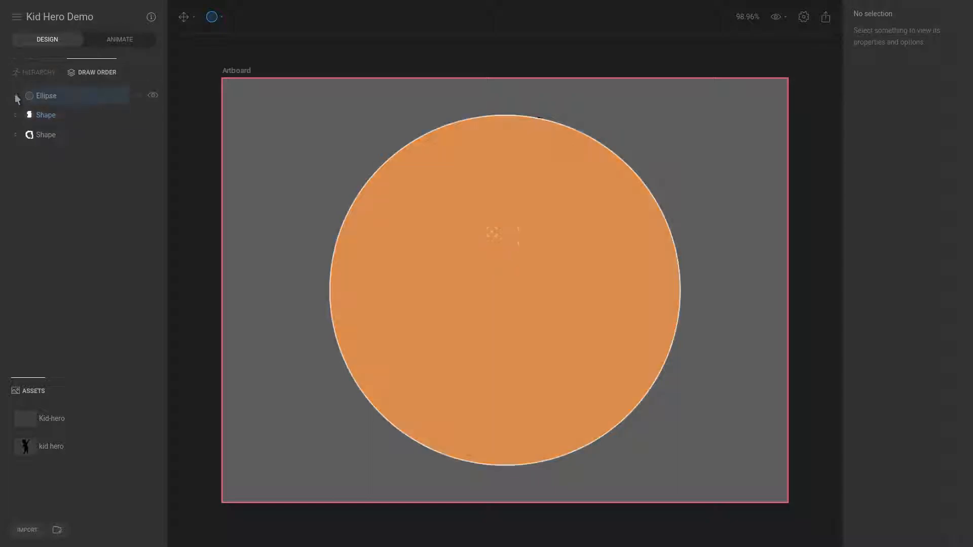
{"action": "left_click_drag", "start_coordinate": [48, 97], "coordinate": [46, 142]}
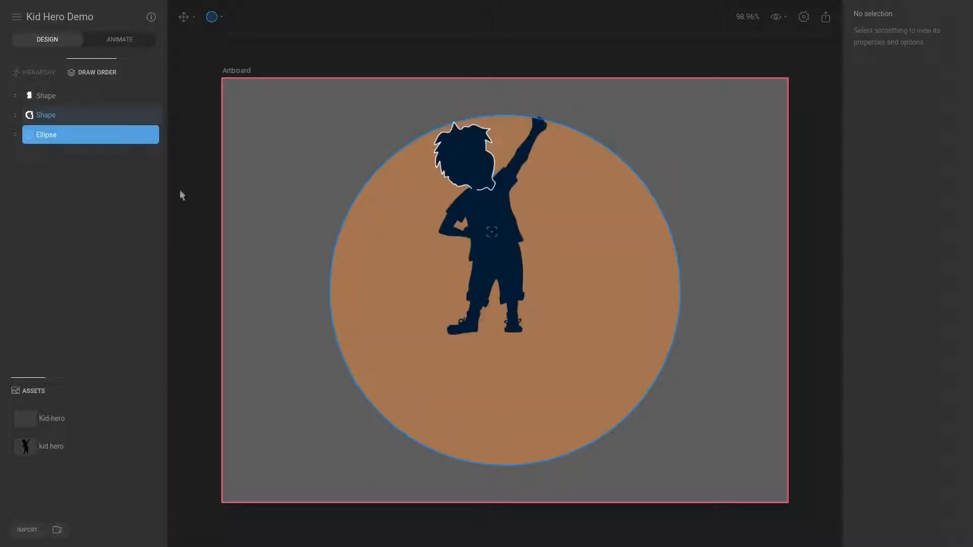
{"action": "left_click", "coordinate": [44, 74]}
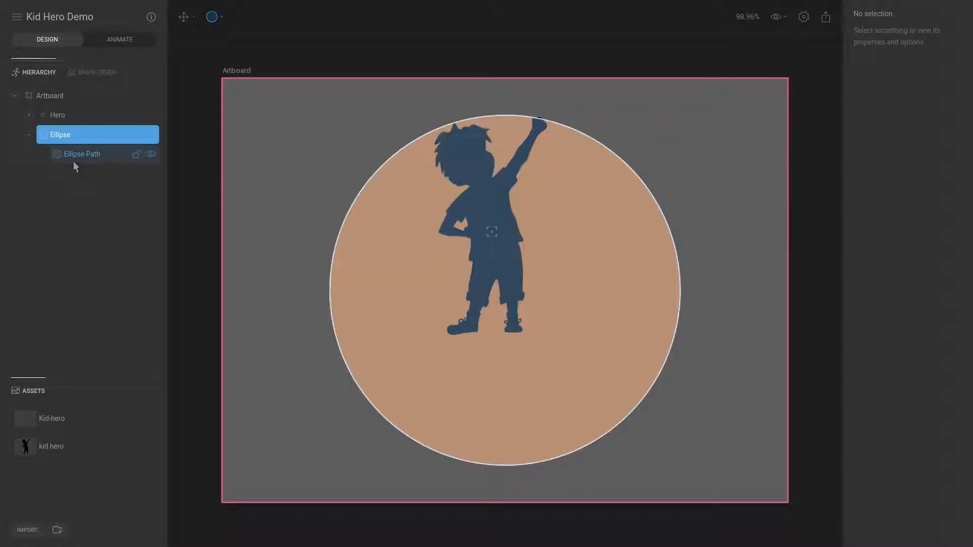
Rename the ellipse as Background and scale it up uniformly to about 1.12
{"action": "left_click", "coordinate": [65, 136]}
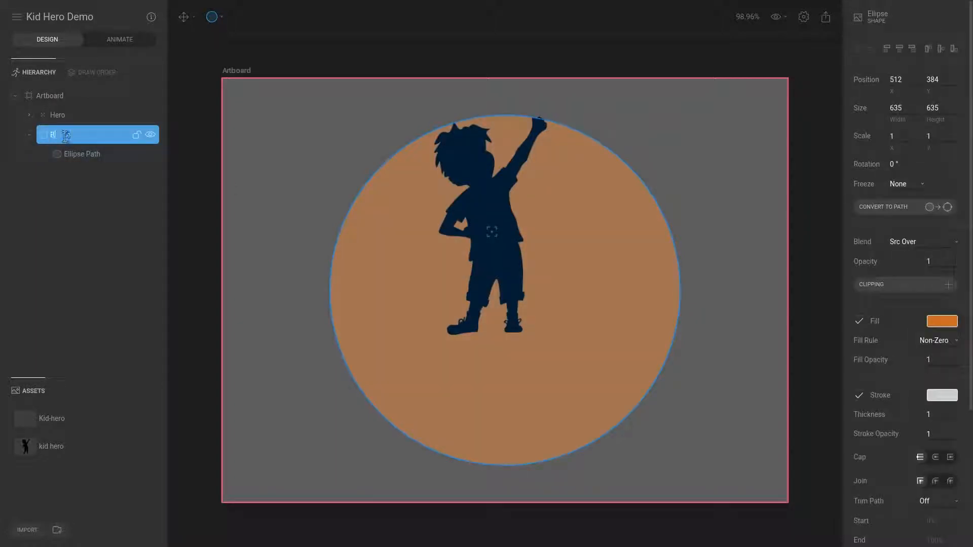
{"action": "key", "text": "Return"}
{"action": "left_click_drag", "start_coordinate": [322, 232], "coordinate": [297, 130]}
{"action": "left_click", "coordinate": [296, 141]}
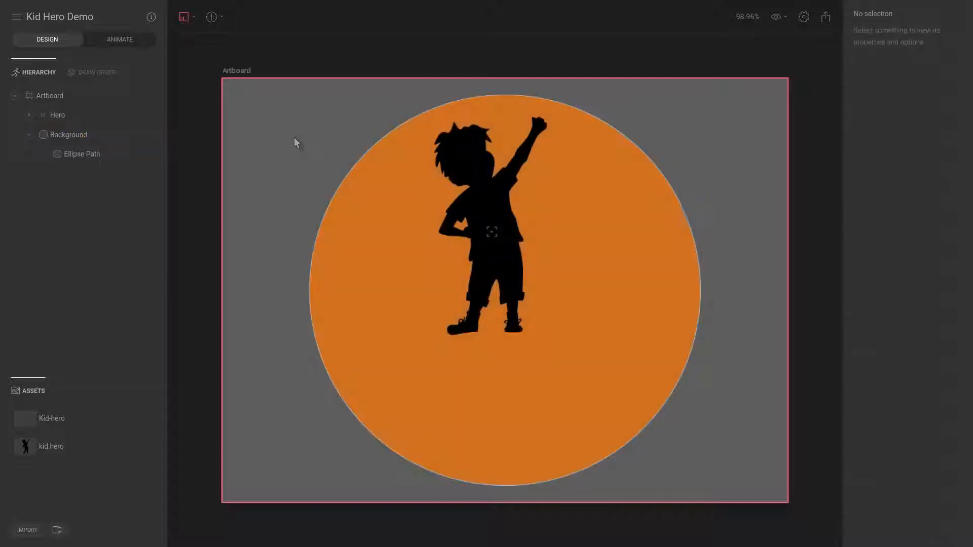
{"action": "left_click", "coordinate": [573, 263]}
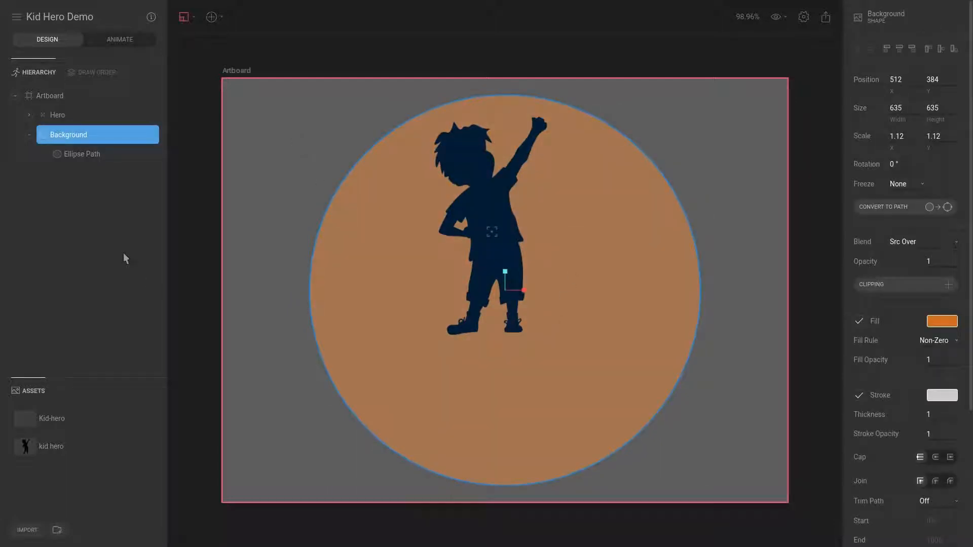
Switch to the file manager and bring kid hero sitting.svg from the resources folder into the artboard
{"action": "key", "text": "alt+Tab"}
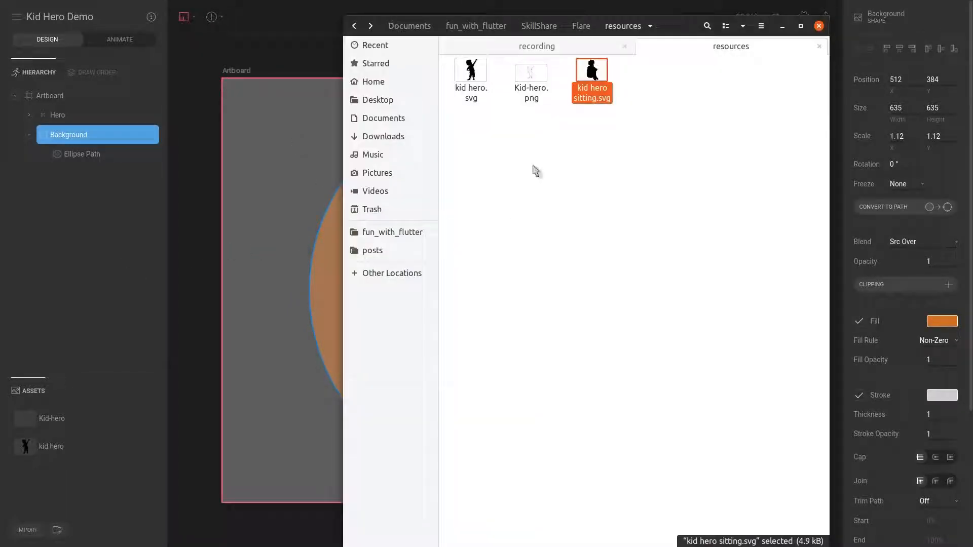
{"action": "left_click", "coordinate": [566, 127]}
{"action": "left_click_drag", "start_coordinate": [592, 86], "coordinate": [254, 119]}
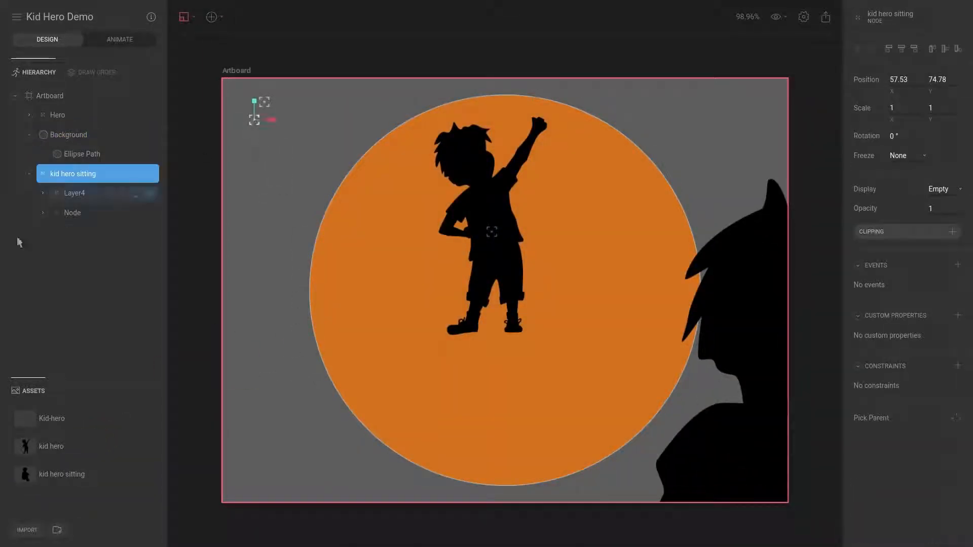
Move both shapes out of the kid hero sitting node to the artboard level, and delete the leftover node
{"action": "left_click", "coordinate": [43, 193]}
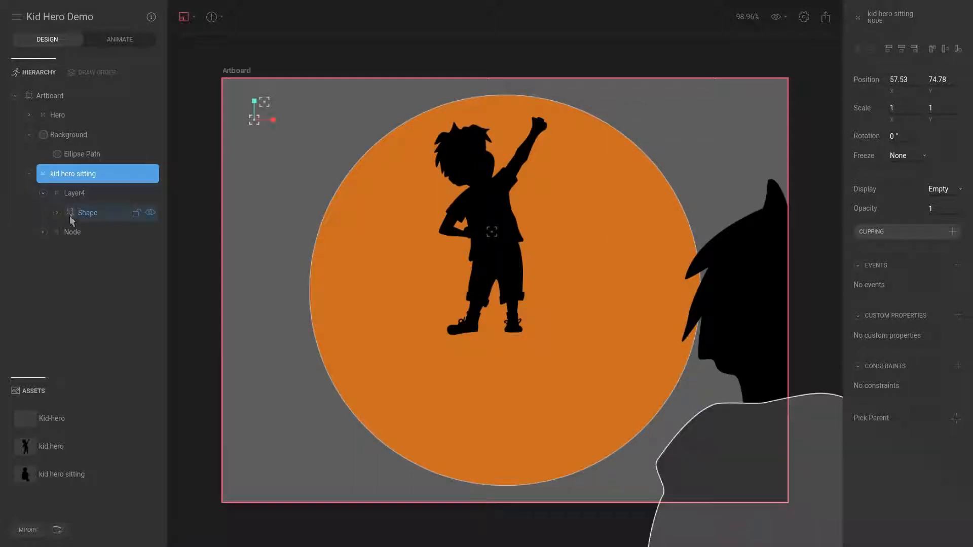
{"action": "left_click_drag", "start_coordinate": [81, 213], "coordinate": [51, 125]}
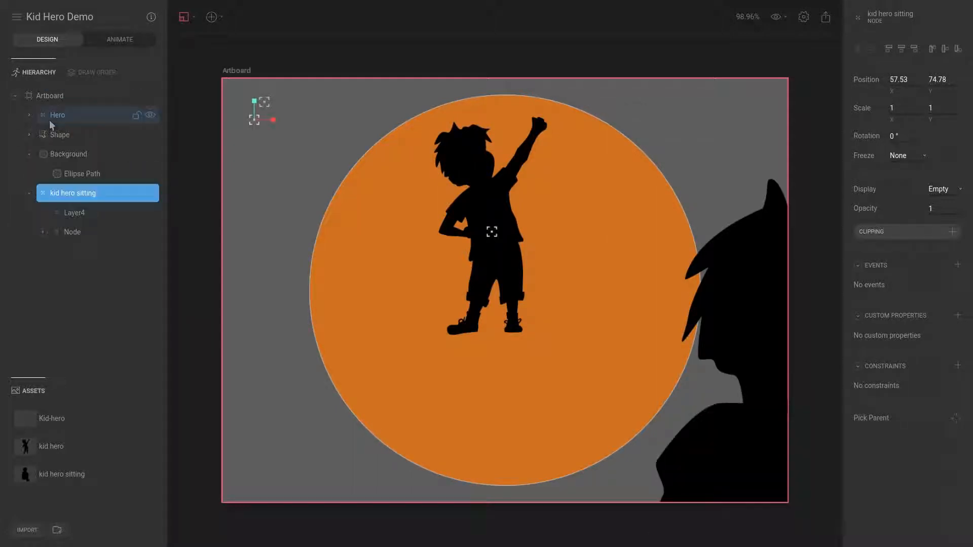
{"action": "left_click", "coordinate": [44, 233]}
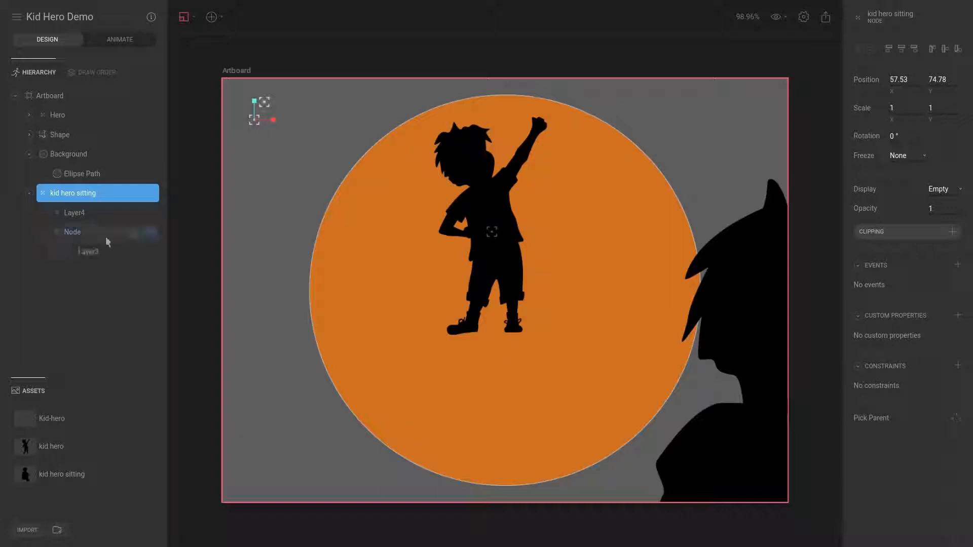
{"action": "left_click", "coordinate": [57, 251]}
{"action": "left_click_drag", "start_coordinate": [95, 271], "coordinate": [56, 143]}
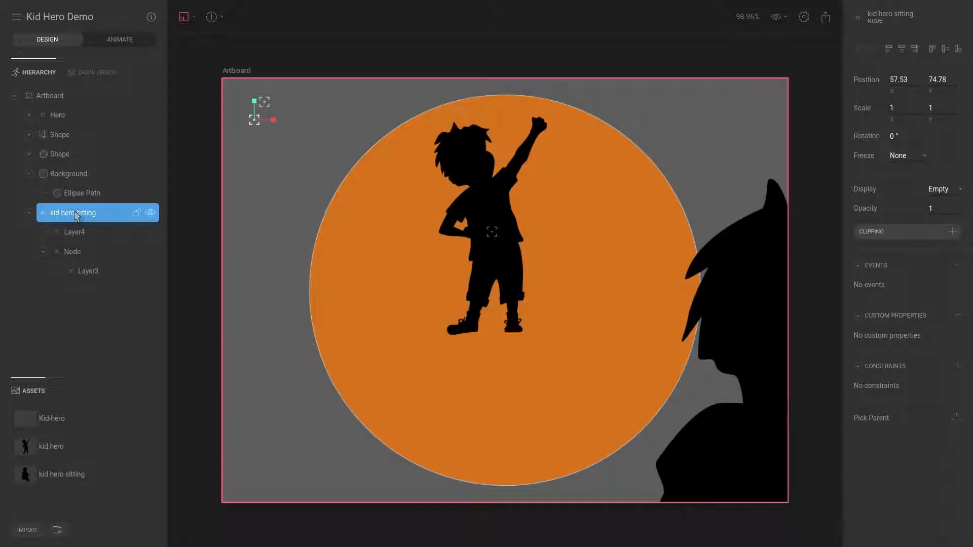
{"action": "key", "text": "Delete"}
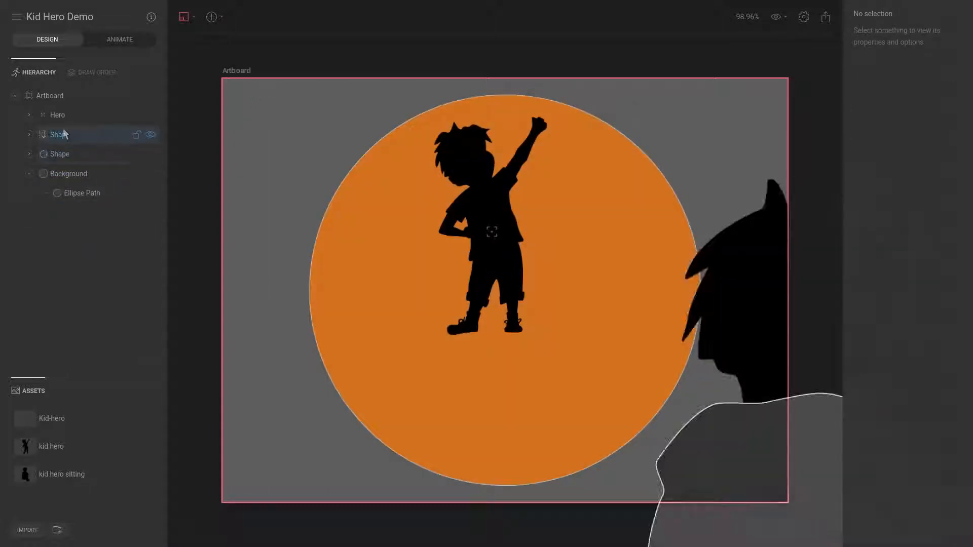
Group the two sitting-figure shapes and name the group Kid
{"action": "left_click", "coordinate": [65, 137]}
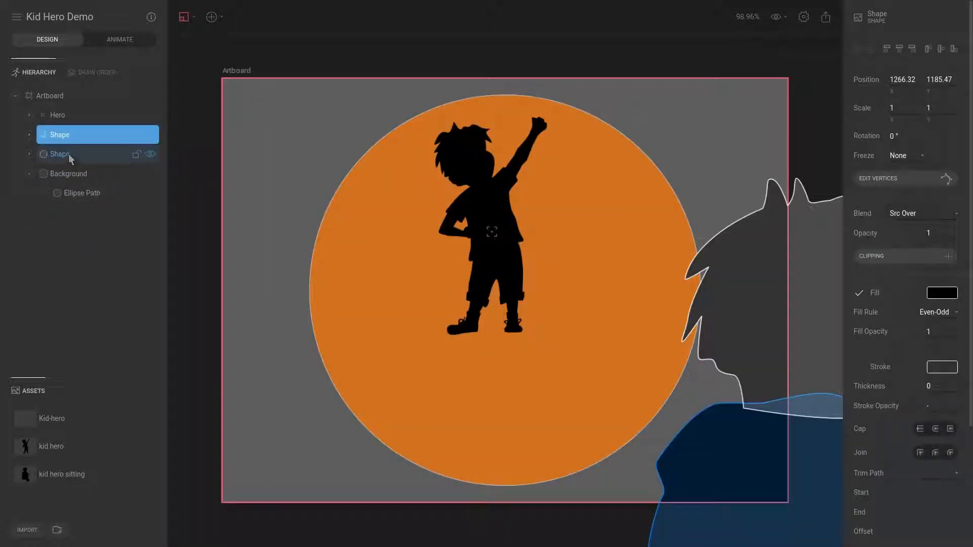
{"action": "left_click", "coordinate": [59, 154], "text": "shift"}
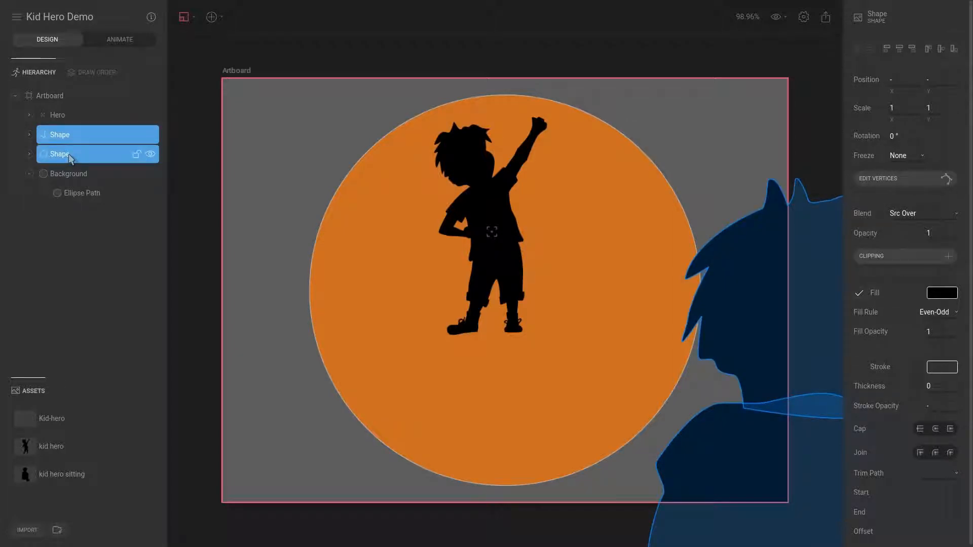
{"action": "key", "text": "ctrl+g"}
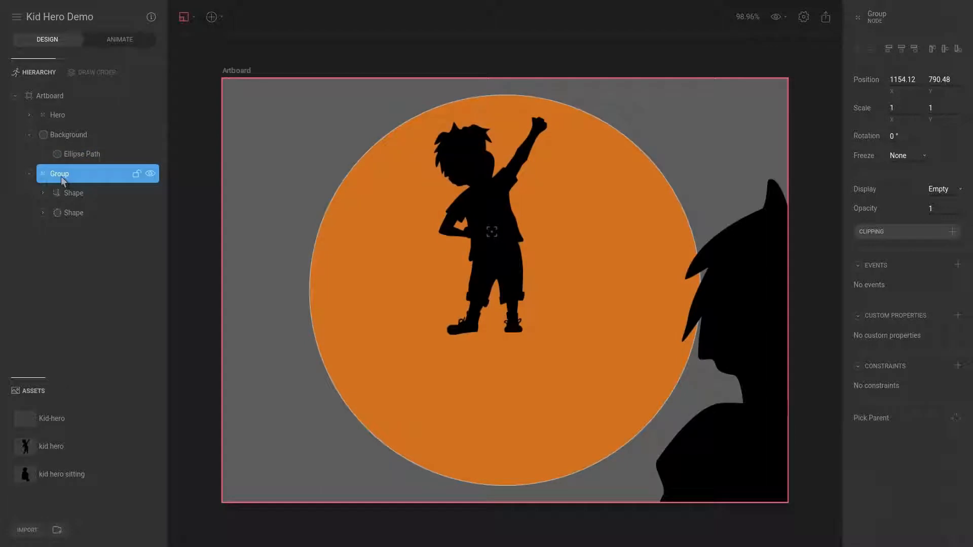
{"action": "double_click", "coordinate": [60, 174]}
{"action": "type", "text": "Kid"}
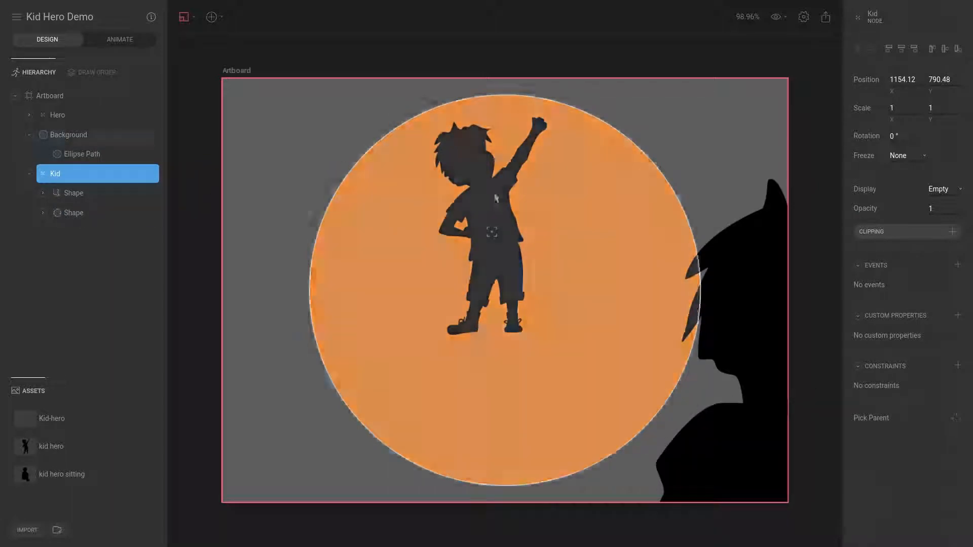
Scale the Kid group down to about 0.25 and move it to about X 734, Y 485, near the orange circle's lower-right edge
{"action": "left_click_drag", "start_coordinate": [752, 152], "coordinate": [526, 102]}
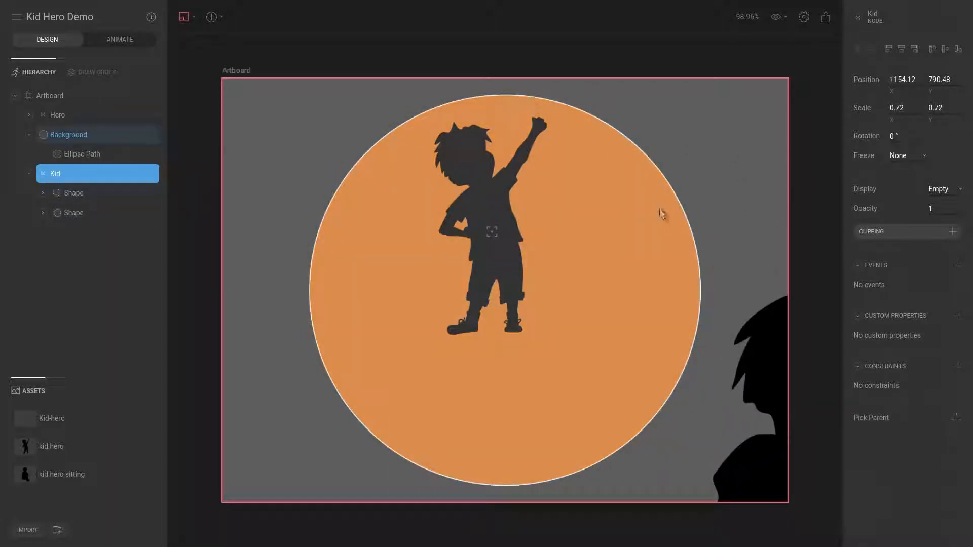
{"action": "key", "text": "t"}
{"action": "left_click_drag", "start_coordinate": [680, 188], "coordinate": [252, 25]}
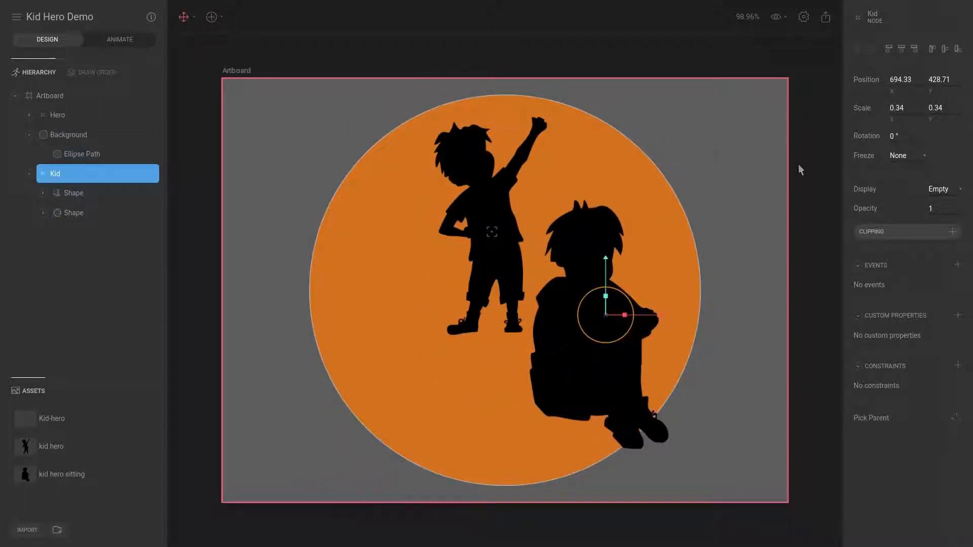
{"action": "key", "text": "s"}
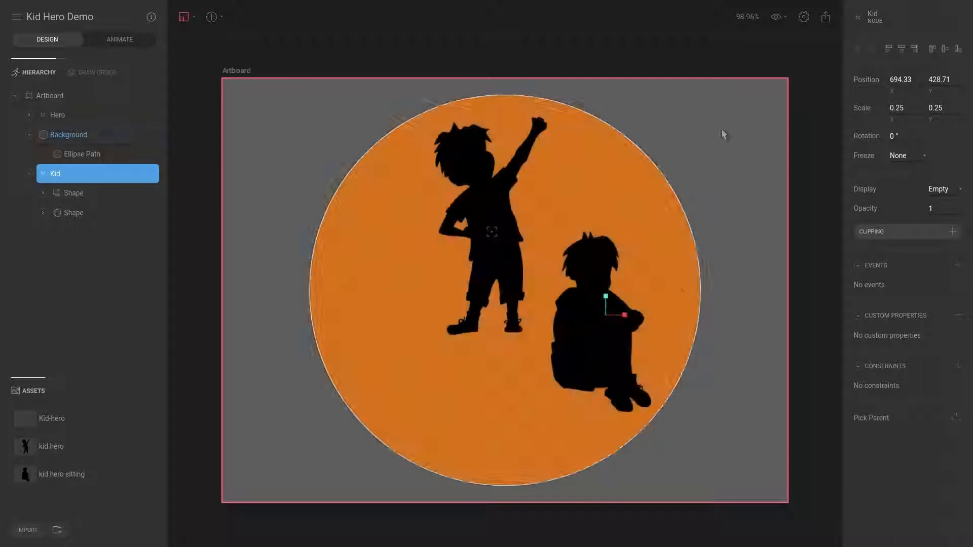
{"action": "key", "text": "v"}
{"action": "left_click_drag", "start_coordinate": [723, 144], "coordinate": [741, 176]}
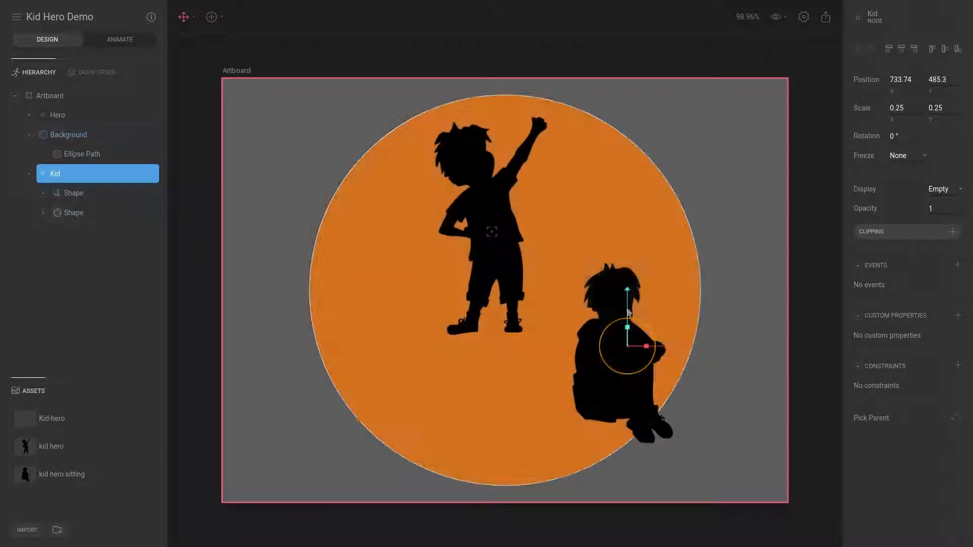
{"action": "left_click", "coordinate": [310, 95]}
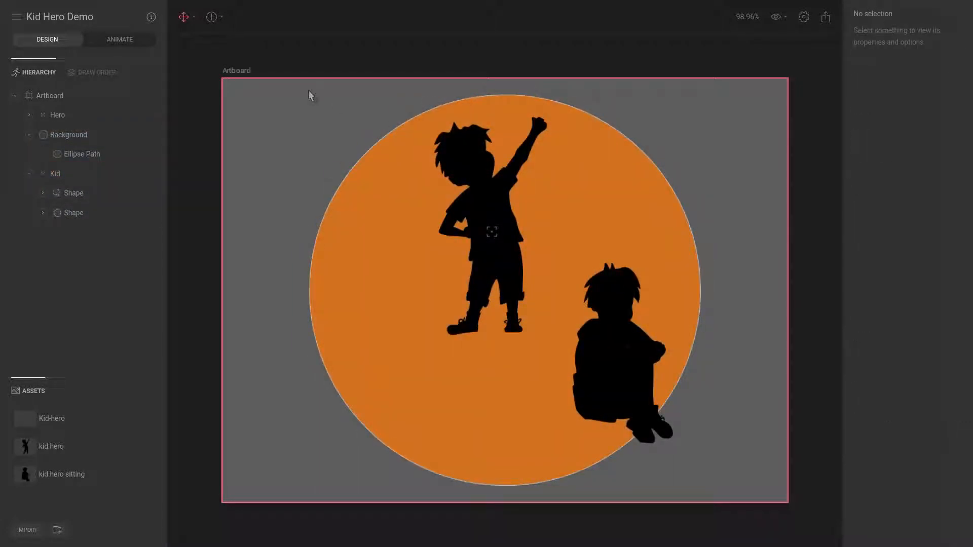
Draw a second circle about 454 wide and move it over the sitting kid, to about X 773, Y 529
{"action": "key", "text": "o"}
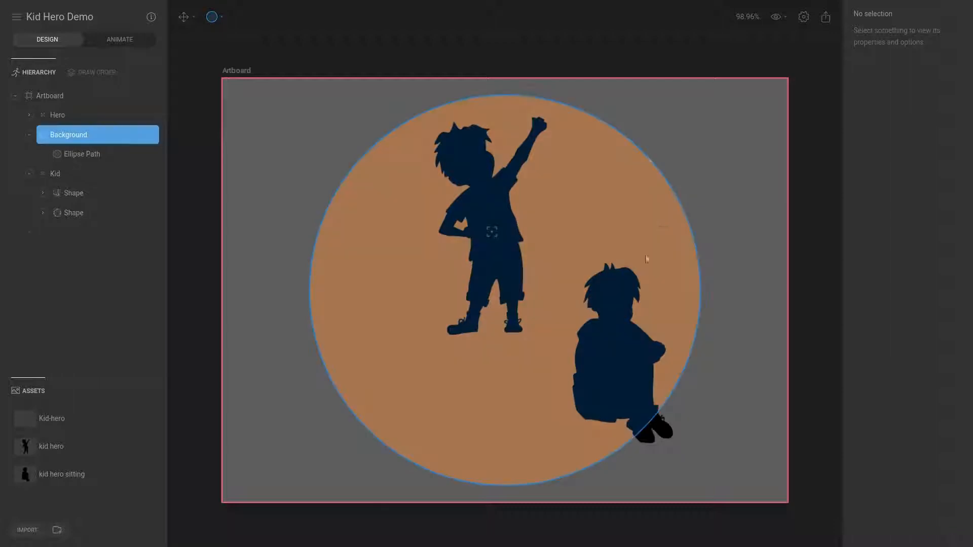
{"action": "left_click_drag", "start_coordinate": [664, 223], "coordinate": [494, 472]}
{"action": "key", "text": "v"}
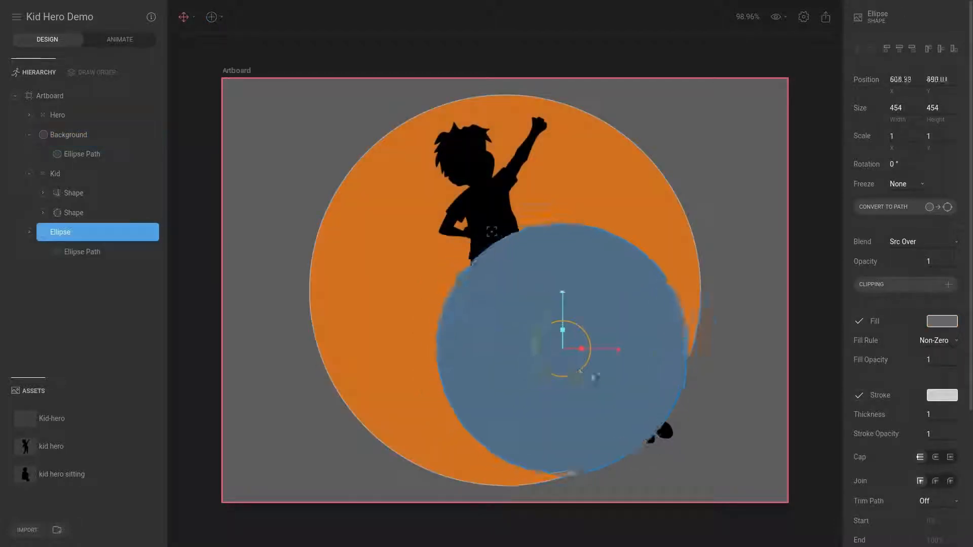
{"action": "left_click_drag", "start_coordinate": [579, 371], "coordinate": [650, 401]}
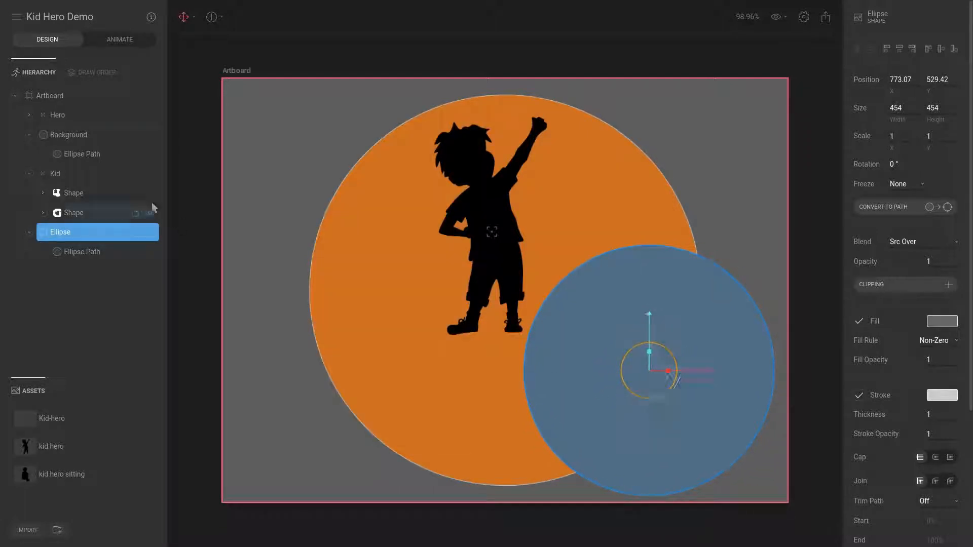
Move the new ellipse beneath all the figure shapes, just above Background, in the draw order
{"action": "left_click", "coordinate": [91, 74]}
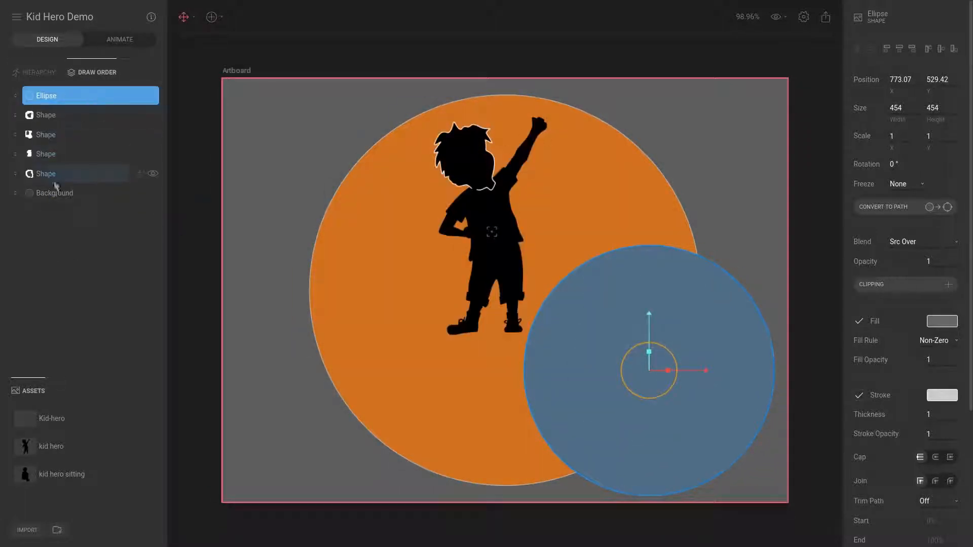
{"action": "left_click_drag", "start_coordinate": [61, 99], "coordinate": [54, 183]}
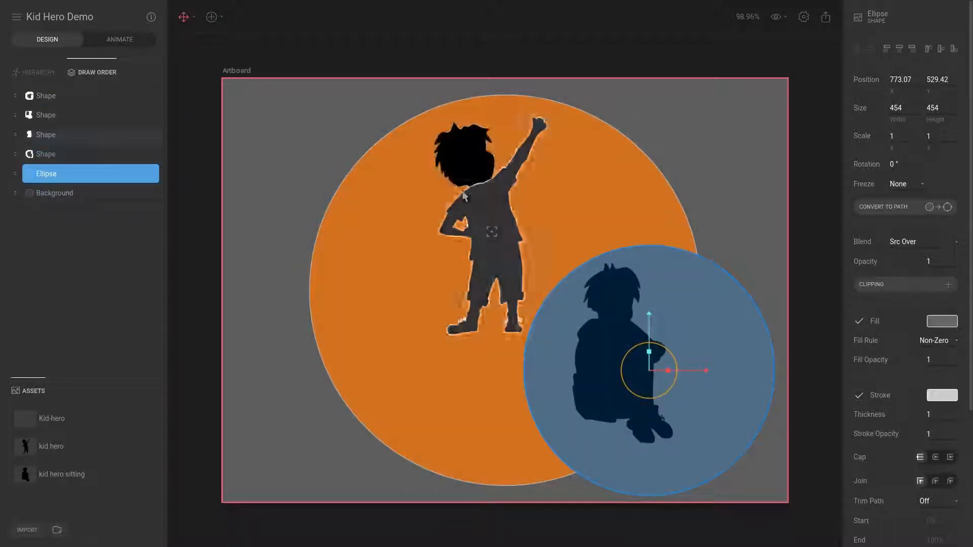
Rename the new ellipse shape in the hierarchy as Sitting_background
{"action": "left_click", "coordinate": [36, 72]}
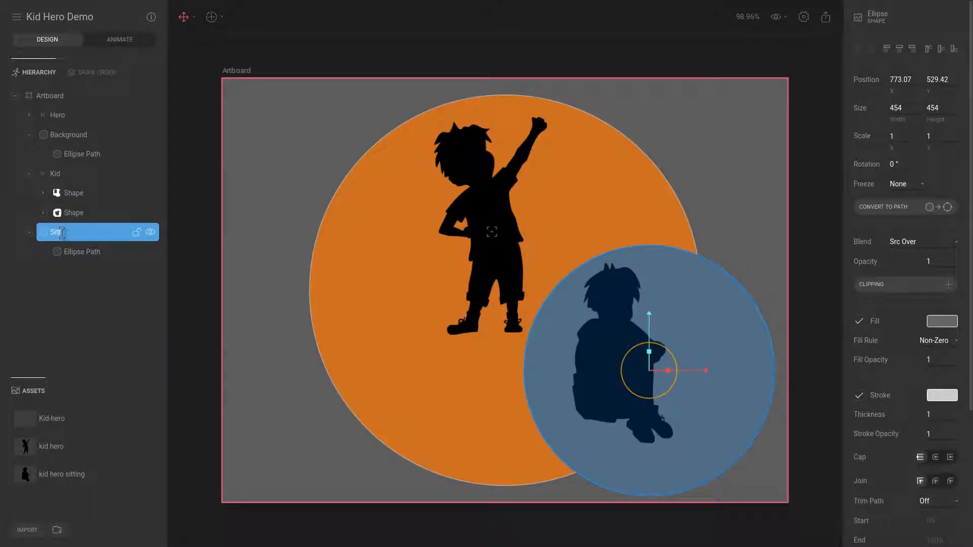
{"action": "left_click", "coordinate": [62, 233]}
{"action": "type", "text": "Sitting_background"}
{"action": "key", "text": "Return"}
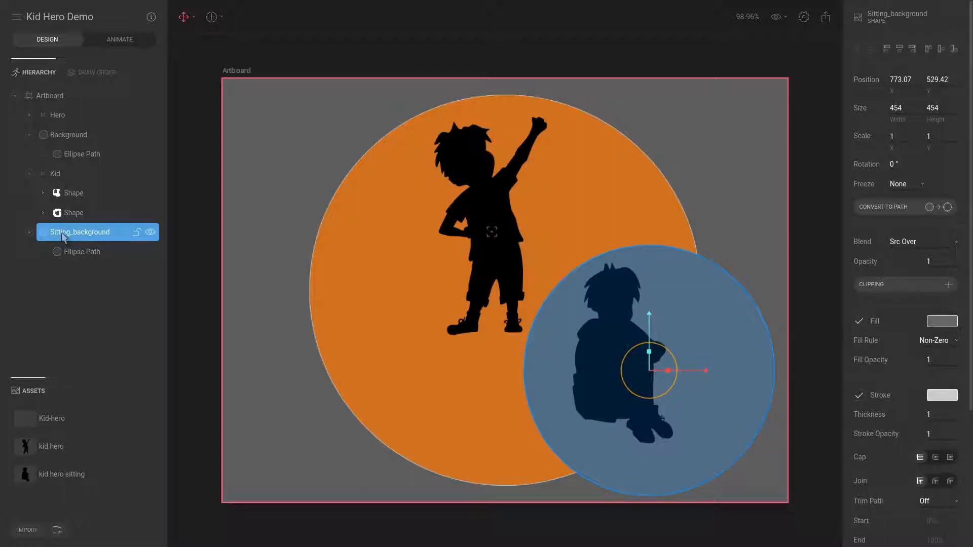
{"action": "left_click", "coordinate": [704, 219]}
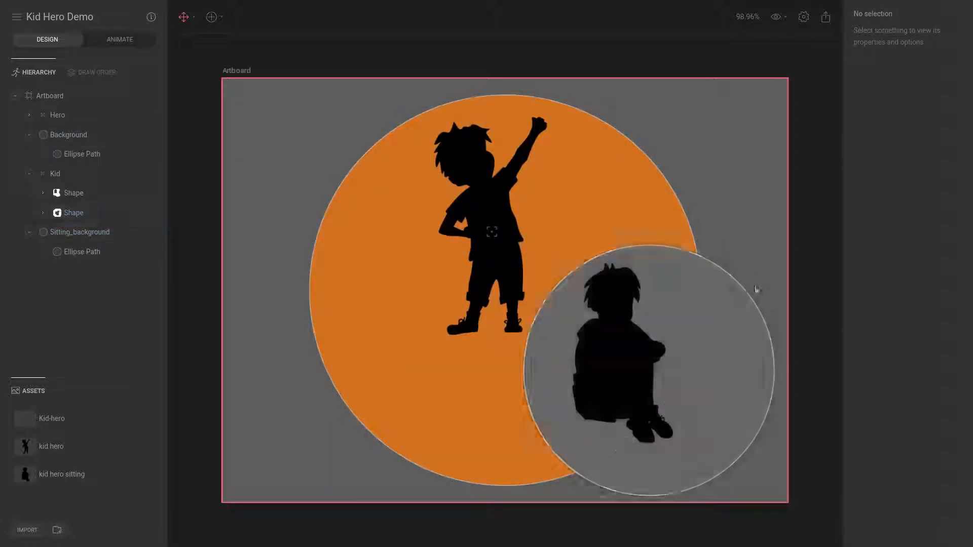
Turn off the stroke on both the Background and Sitting_background circles
{"action": "left_click", "coordinate": [658, 195]}
{"action": "left_click", "coordinate": [743, 328], "text": "shift"}
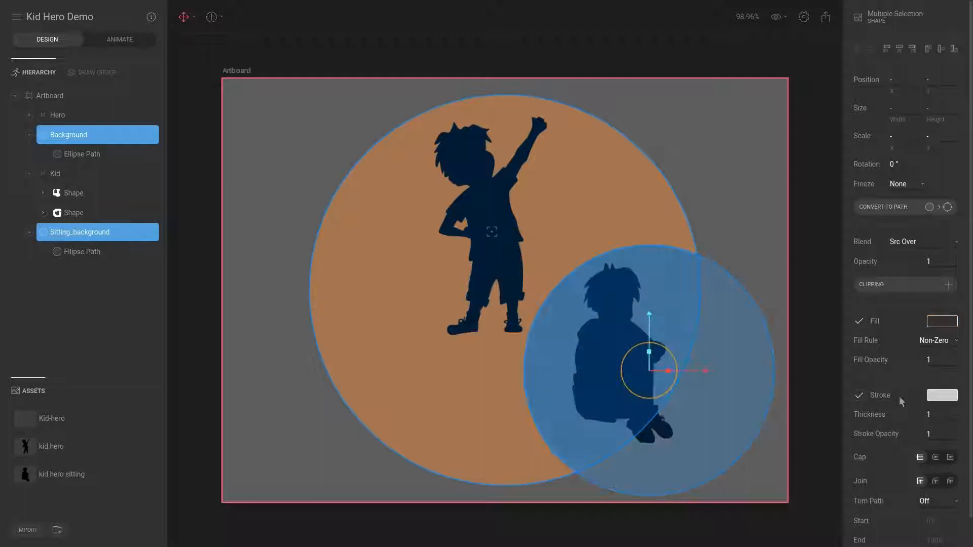
{"action": "left_click", "coordinate": [864, 397]}
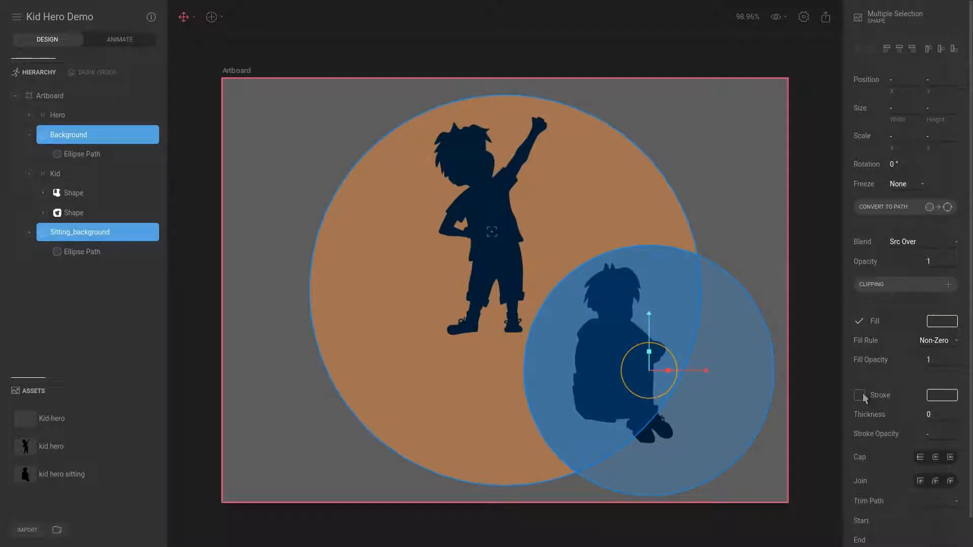
{"action": "left_click", "coordinate": [775, 200]}
Clip the Sitting_background circle with the Background circle as the clipping target
{"action": "left_click", "coordinate": [731, 321]}
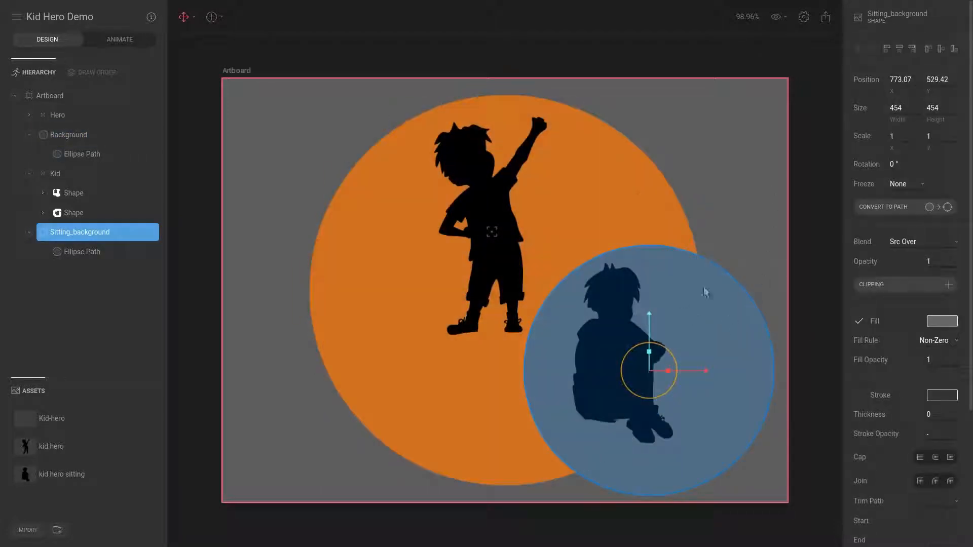
{"action": "left_click", "coordinate": [891, 286]}
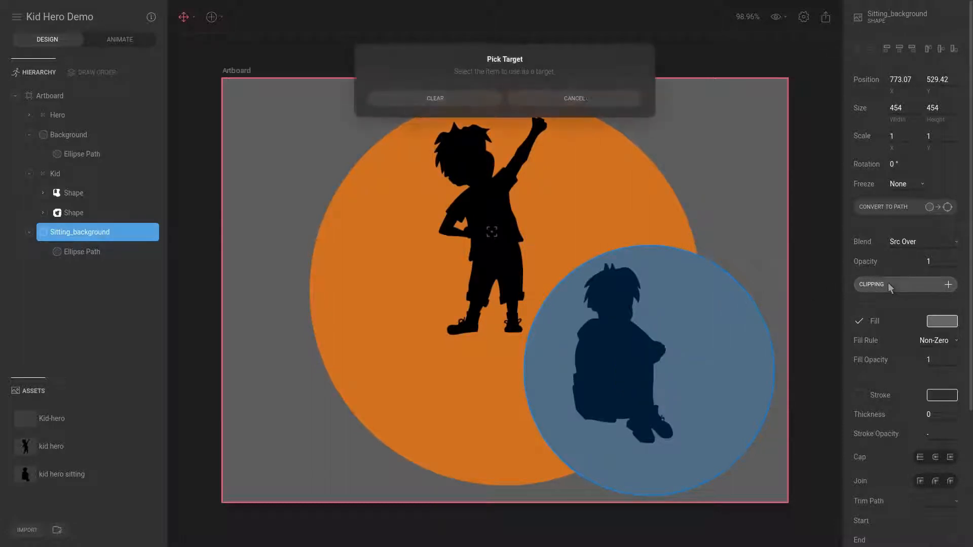
{"action": "left_click", "coordinate": [605, 169]}
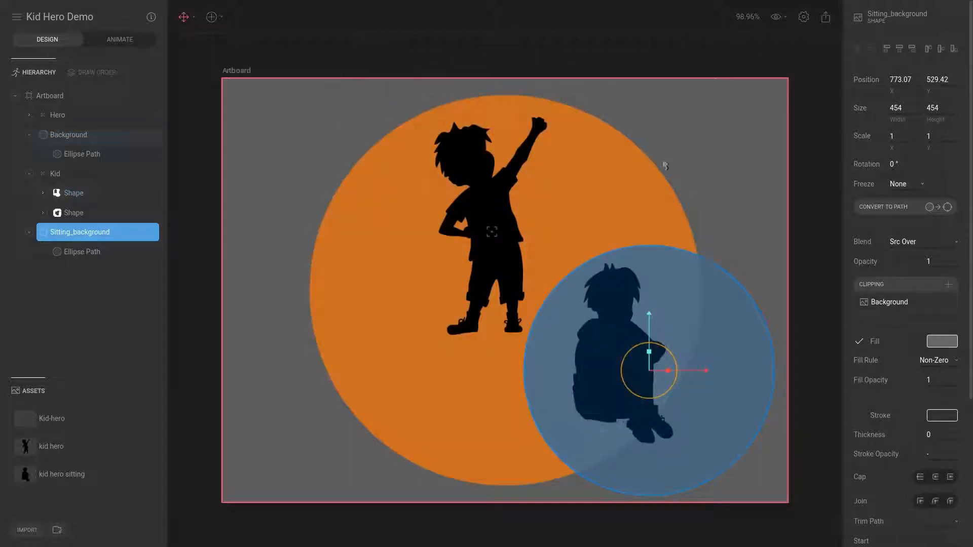
{"action": "left_click", "coordinate": [720, 135]}
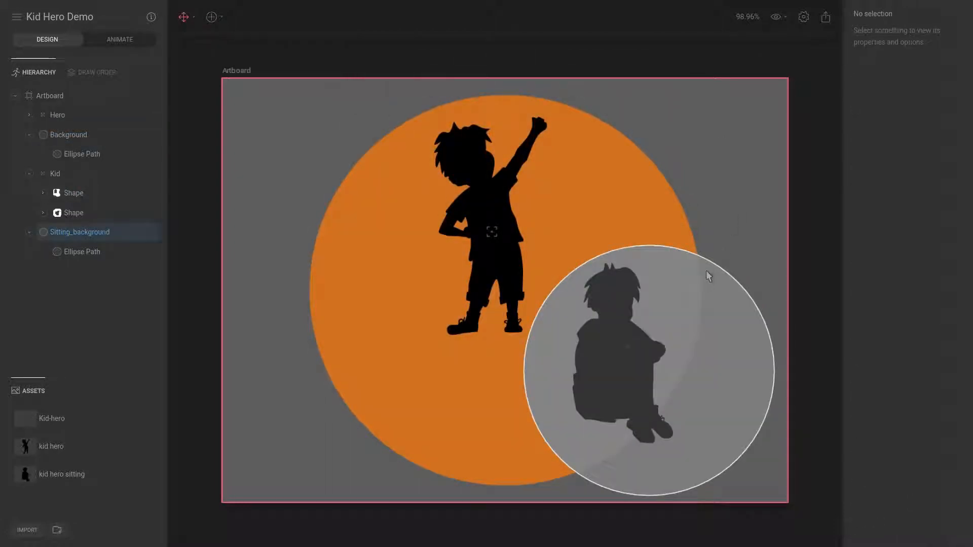
Change the fill of the Sitting_background circle to pure red, #FF0000
{"action": "left_click", "coordinate": [653, 254]}
{"action": "left_click", "coordinate": [942, 341]}
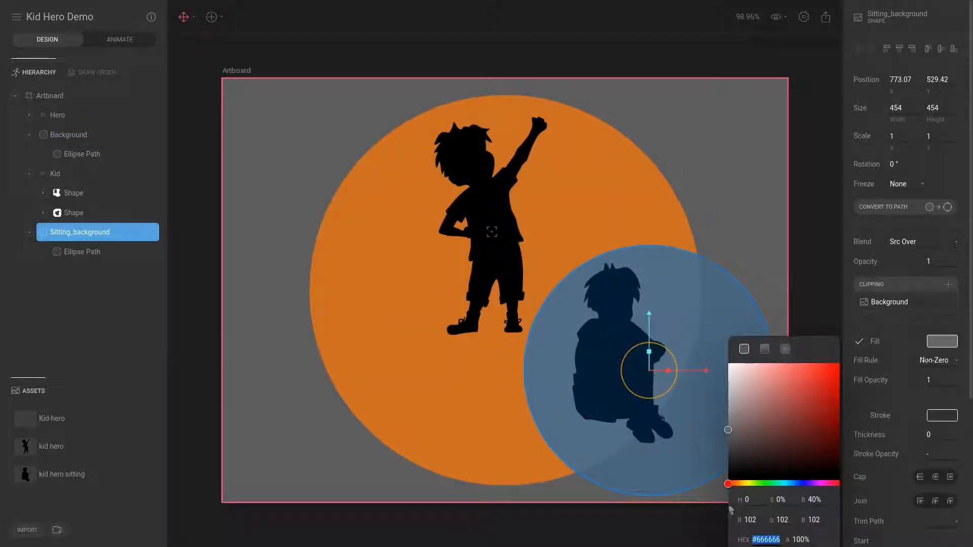
{"action": "left_click", "coordinate": [765, 539]}
{"action": "double_click", "coordinate": [766, 540]}
{"action": "left_click_drag", "start_coordinate": [782, 439], "coordinate": [842, 365]}
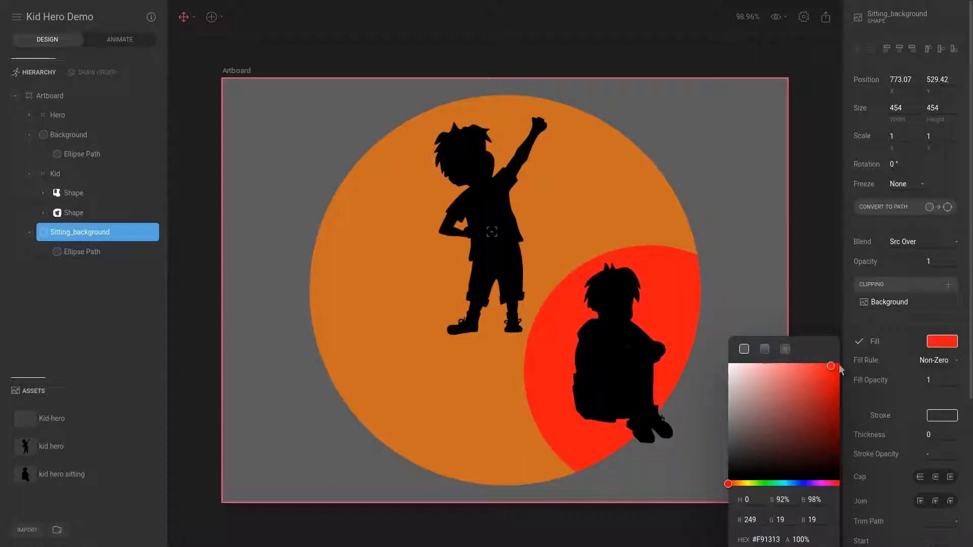
{"action": "left_click", "coordinate": [796, 268]}
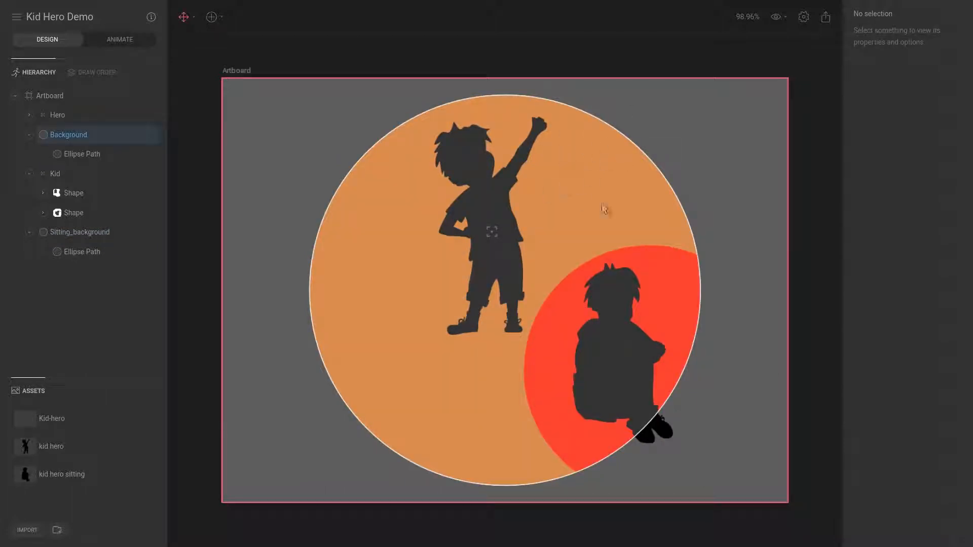
Move the red Sitting_background circle over the standing kid, to about X 331, Y 352
{"action": "left_click", "coordinate": [688, 270]}
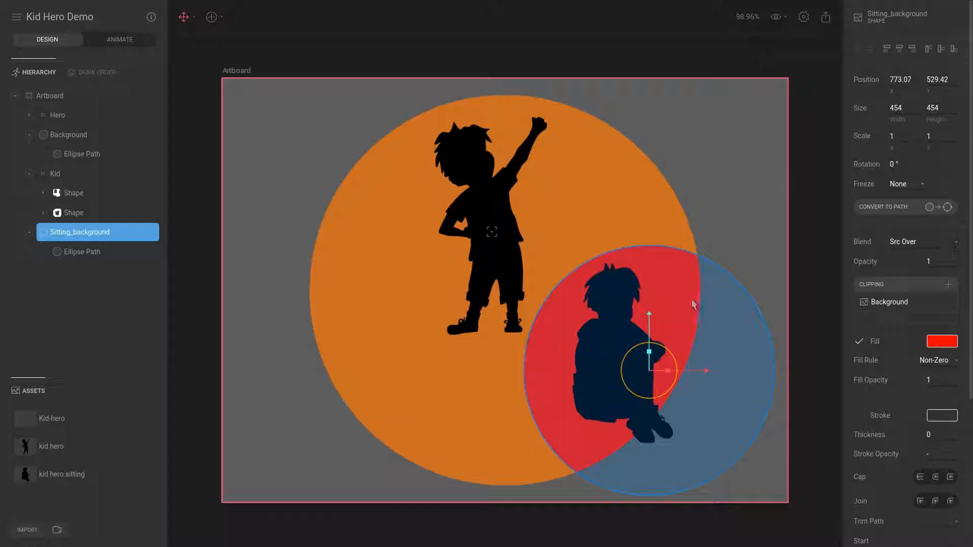
{"action": "left_click_drag", "start_coordinate": [690, 306], "coordinate": [447, 222]}
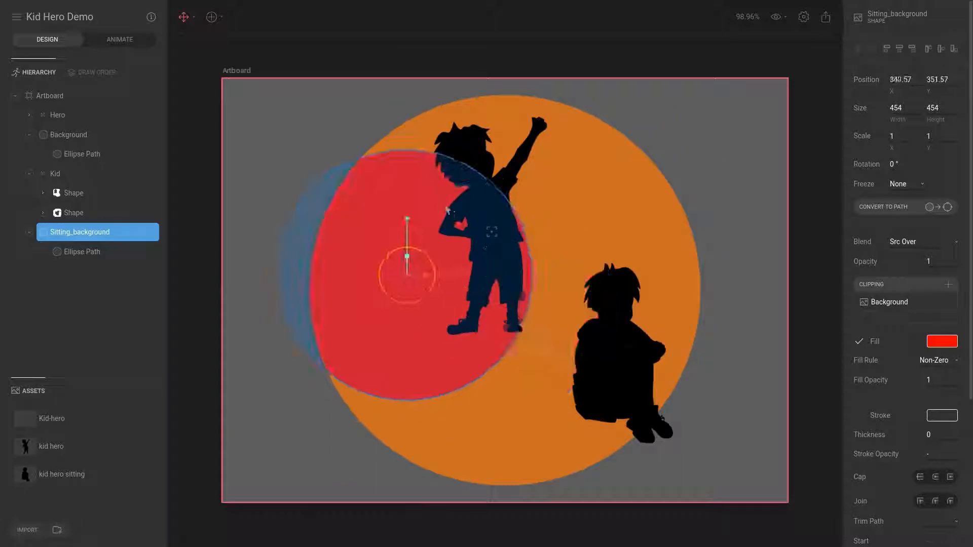
Switch to Animate mode and key the Sitting_background position at 0 s to about X 847, Y 494
{"action": "left_click", "coordinate": [130, 41]}
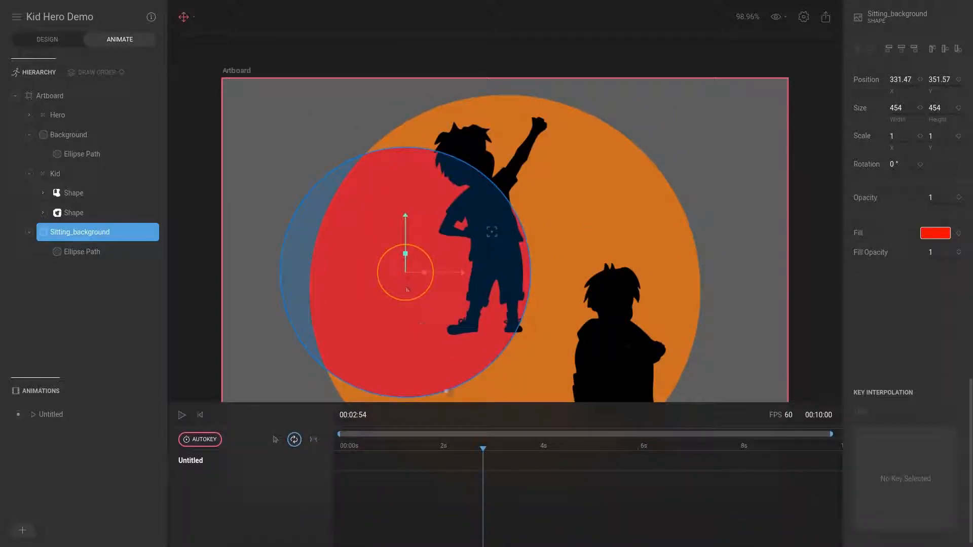
{"action": "left_click_drag", "start_coordinate": [484, 453], "coordinate": [337, 444]}
{"action": "left_click_drag", "start_coordinate": [383, 187], "coordinate": [327, 147]}
{"action": "left_click_drag", "start_coordinate": [432, 185], "coordinate": [687, 283]}
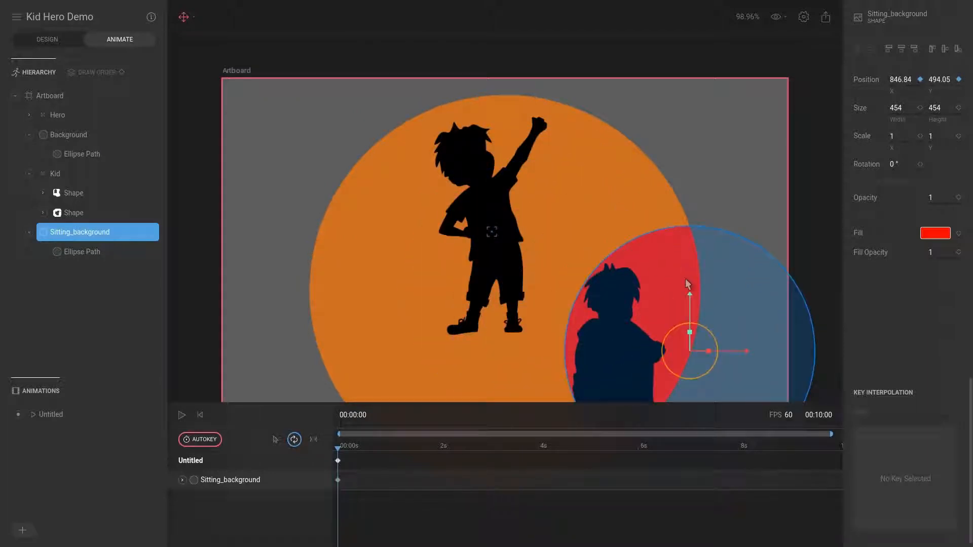
Key Sitting_background at about 2.5 s near X 167, Y 165, and play the animation to preview the clipping
{"action": "left_click", "coordinate": [371, 446]}
{"action": "left_click", "coordinate": [464, 446]}
{"action": "left_click_drag", "start_coordinate": [623, 356], "coordinate": [248, 193]}
{"action": "key", "text": "space"}
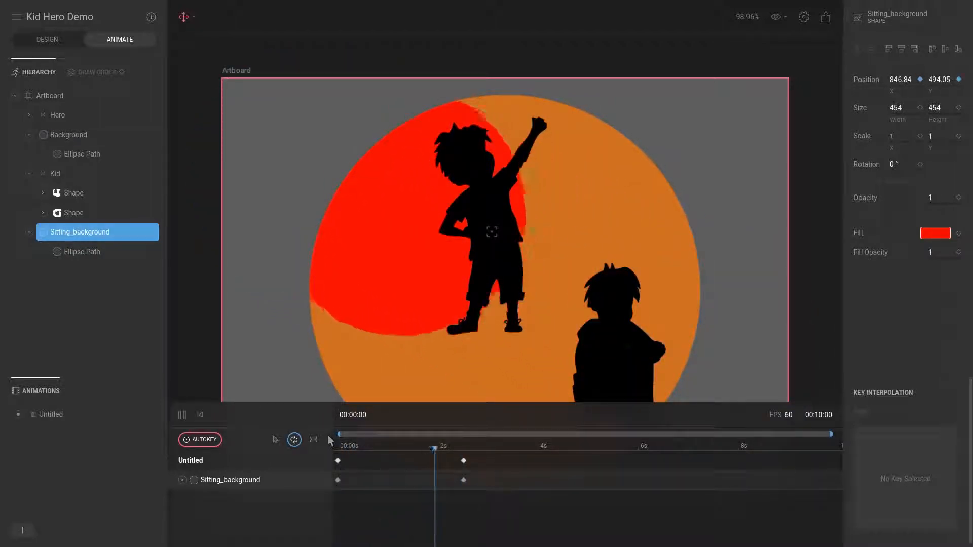
{"action": "key", "text": "space"}
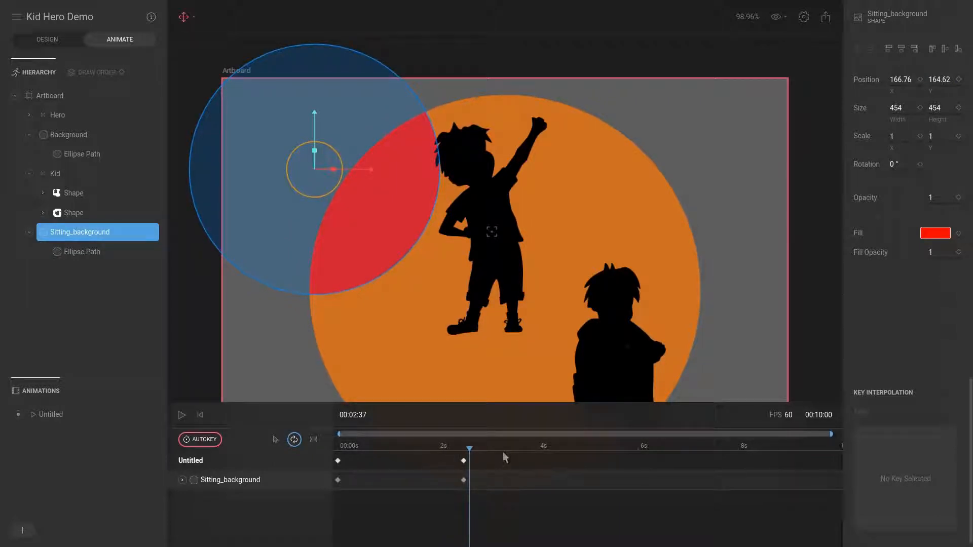
Delete both Sitting_background position keyframes from the Untitled animation
{"action": "mouse_move", "coordinate": [479, 450]}
{"action": "left_mouse_down"}
{"action": "mouse_move", "coordinate": [391, 450]}
{"action": "mouse_move", "coordinate": [472, 466]}
{"action": "left_mouse_up"}
{"action": "left_click", "coordinate": [463, 462]}
{"action": "key", "text": "Delete"}
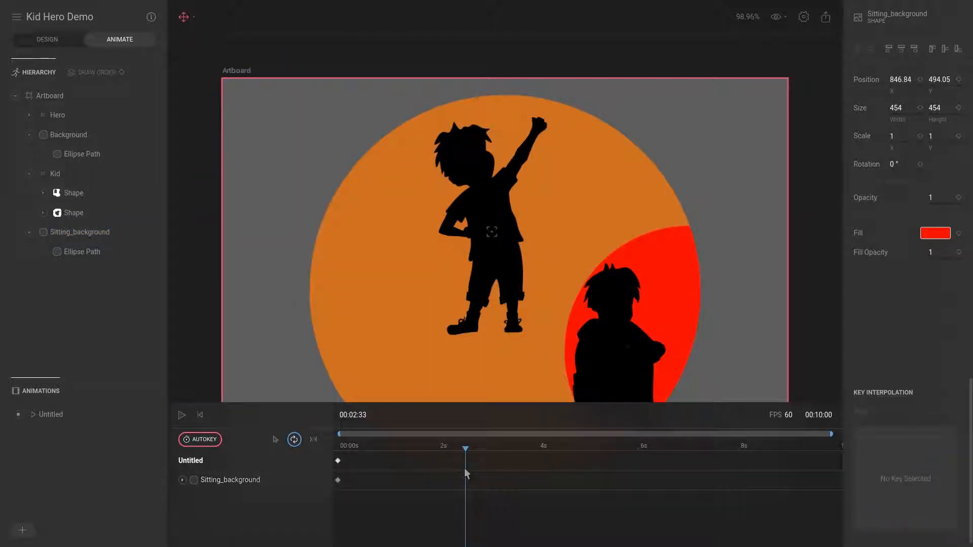
{"action": "left_click", "coordinate": [337, 461]}
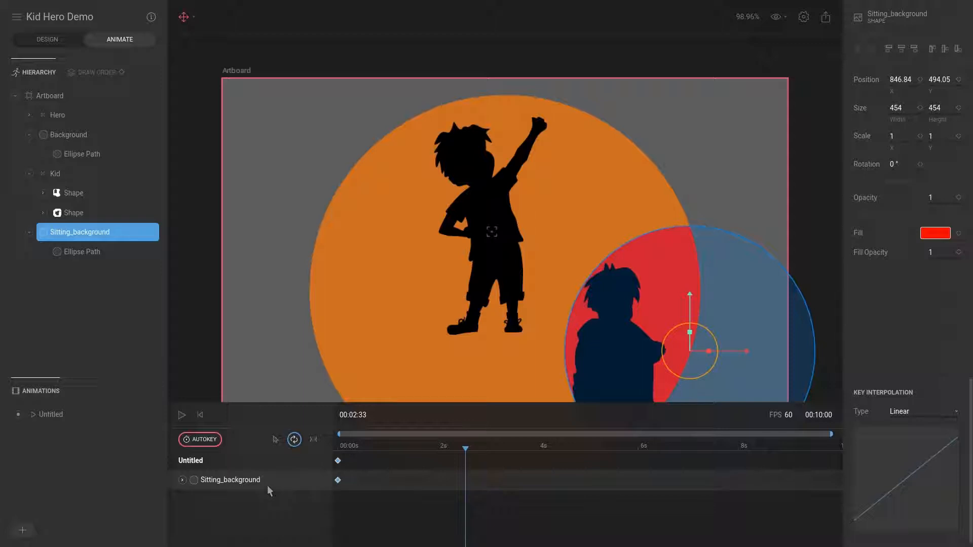
{"action": "key", "text": "Delete"}
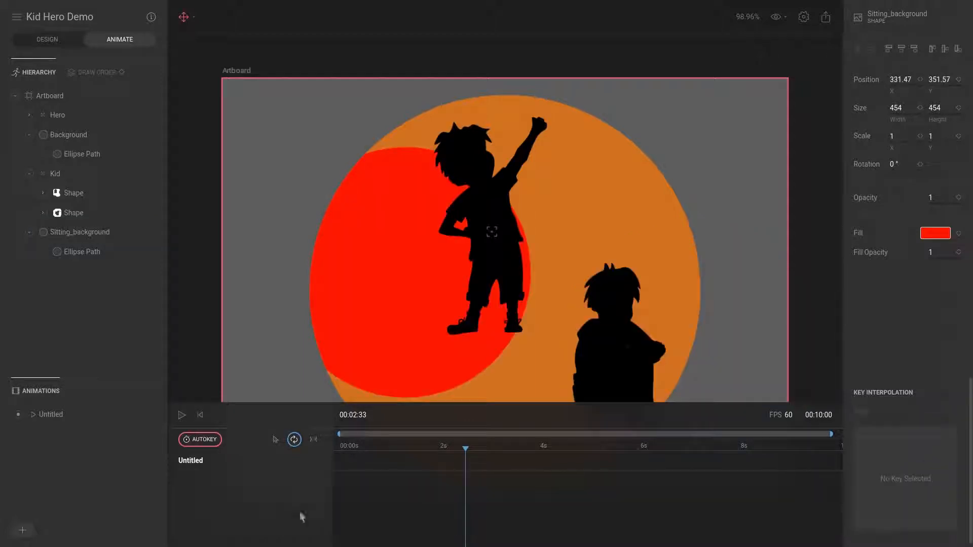
Return to Design mode and move the Sitting_background circle behind the sitting kid, to about X 769, Y 523
{"action": "left_click", "coordinate": [47, 39]}
{"action": "left_click", "coordinate": [408, 249]}
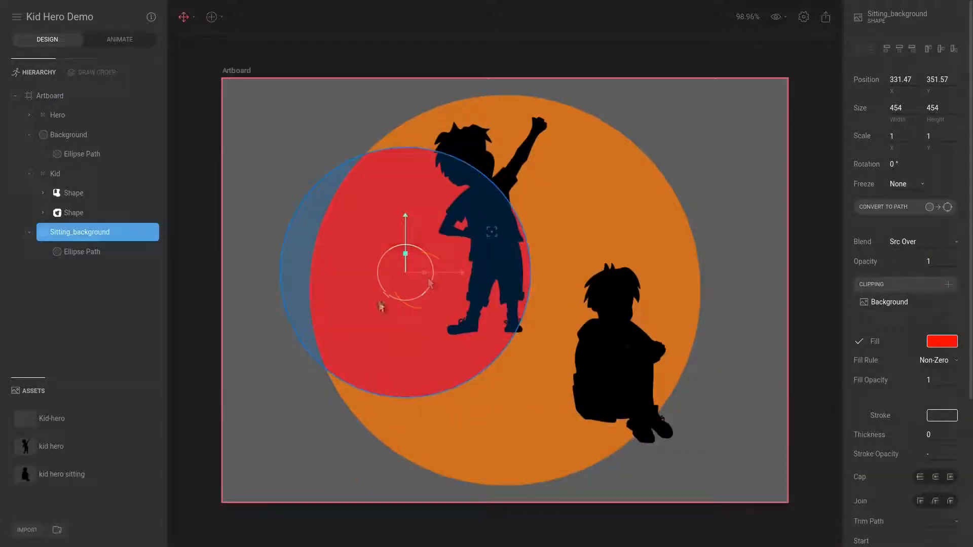
{"action": "left_click_drag", "start_coordinate": [382, 306], "coordinate": [624, 399]}
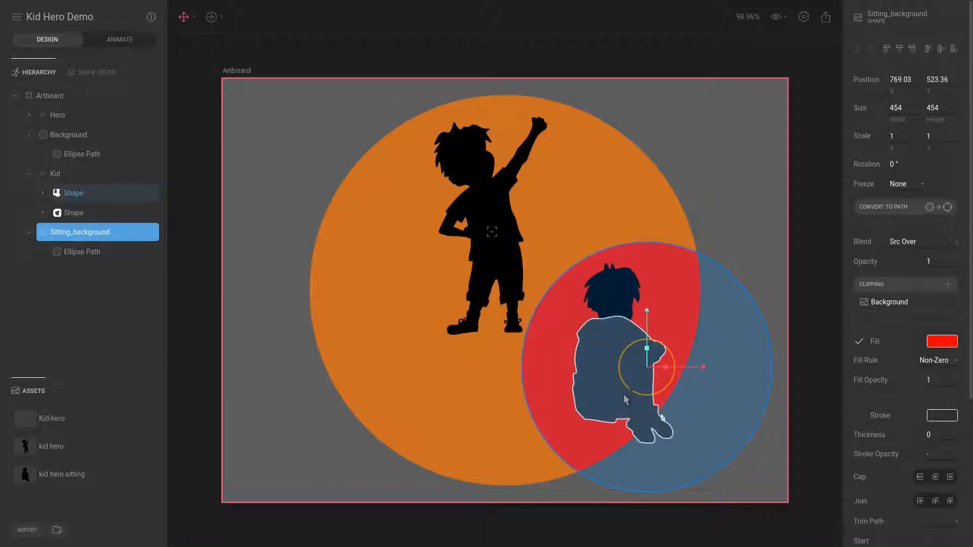
Set the fill of the Sitting_background circle to #666666
{"action": "left_click", "coordinate": [948, 346]}
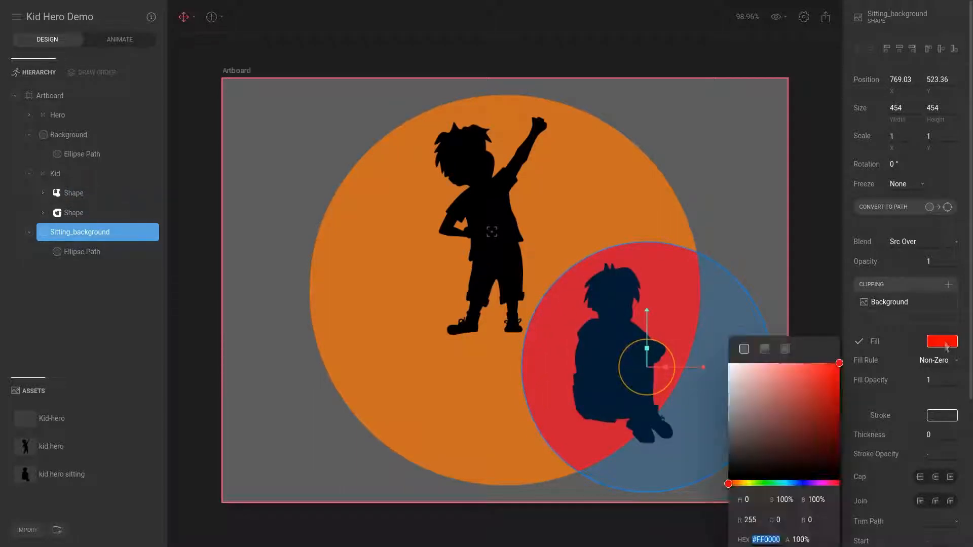
{"action": "type", "text": "666666"}
{"action": "key", "text": "Return"}
{"action": "left_click", "coordinate": [740, 182]}
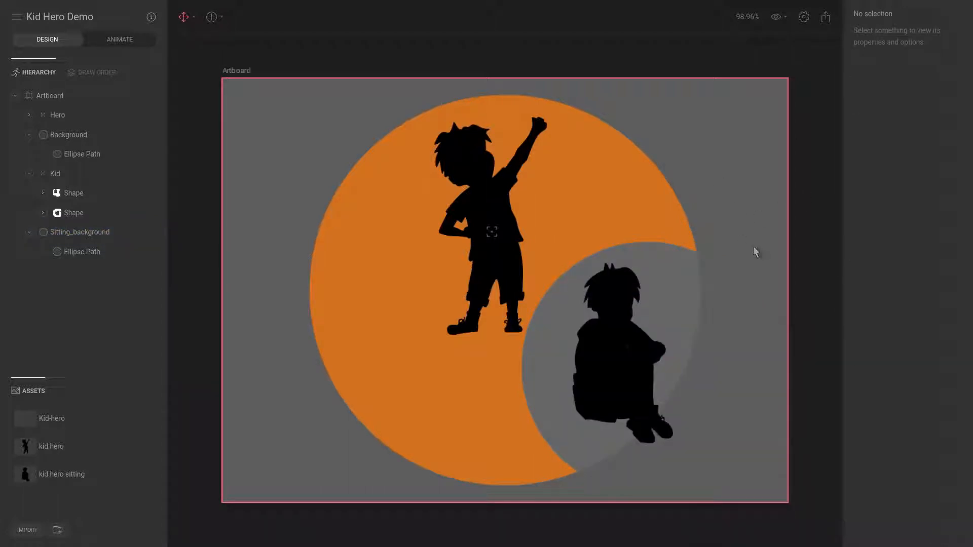